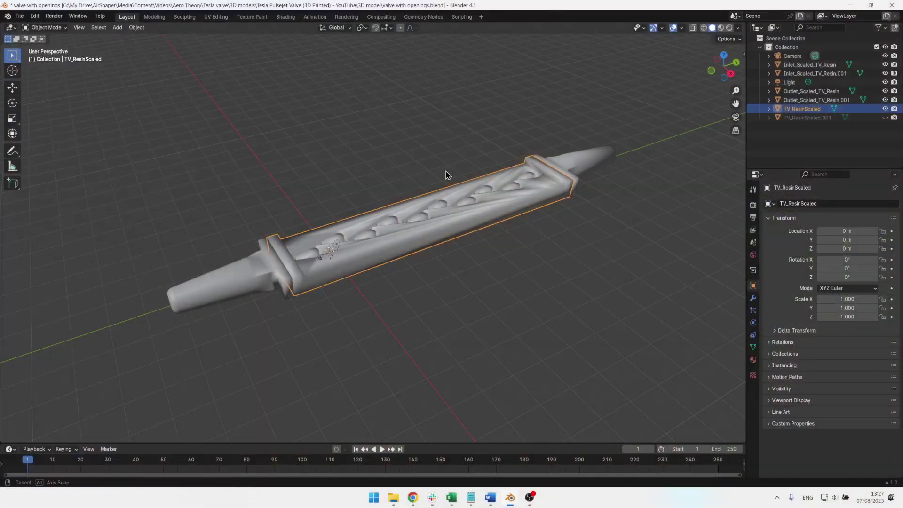
- Unhide the outer valve shell TV_ResinScaled.001 and inspect it from around, selecting the inlet piece
mouse_move(447, 173)
middle_mouse_down()
mouse_move(462, 161)
mouse_move(439, 187)
middle_mouse_up()
scroll(476, 242, "up", 3)
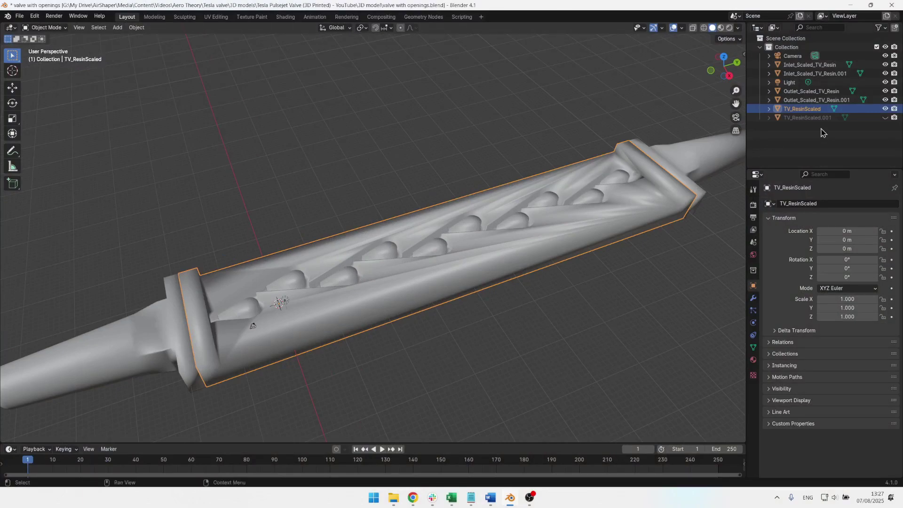
left_click(885, 117)
middle_click_drag(527, 258, 375, 254)
left_click(290, 268)
middle_click_drag(523, 250, 386, 252)
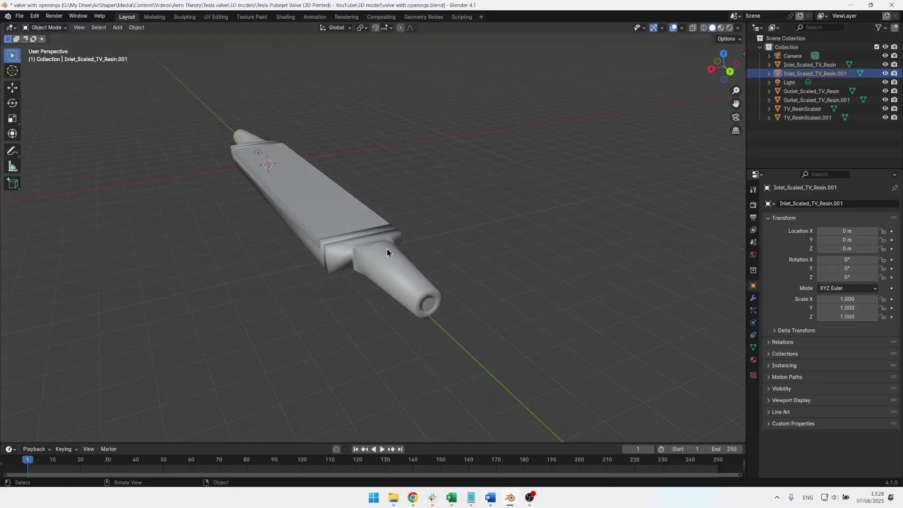
- Select the outlet piece, then set the rounded end face as a 1 m/s velocity inlet
left_click(429, 306)
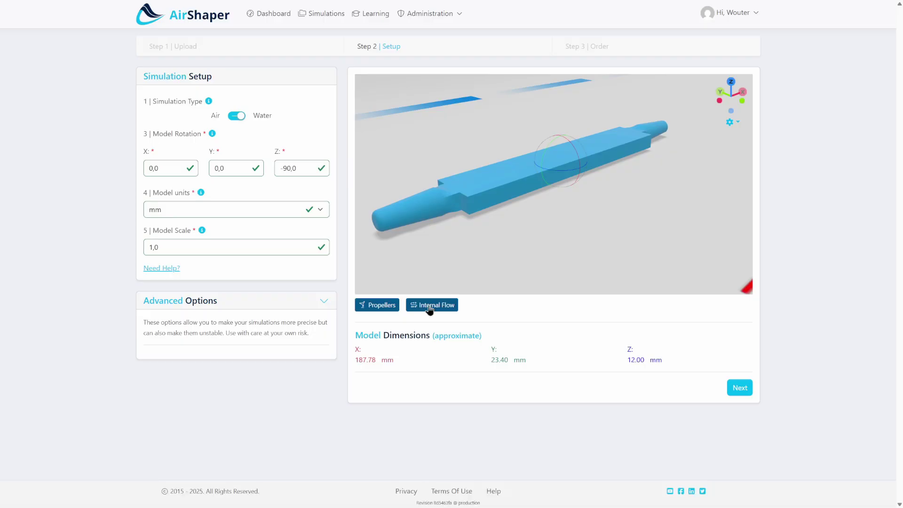
left_click_drag(469, 151, 451, 128)
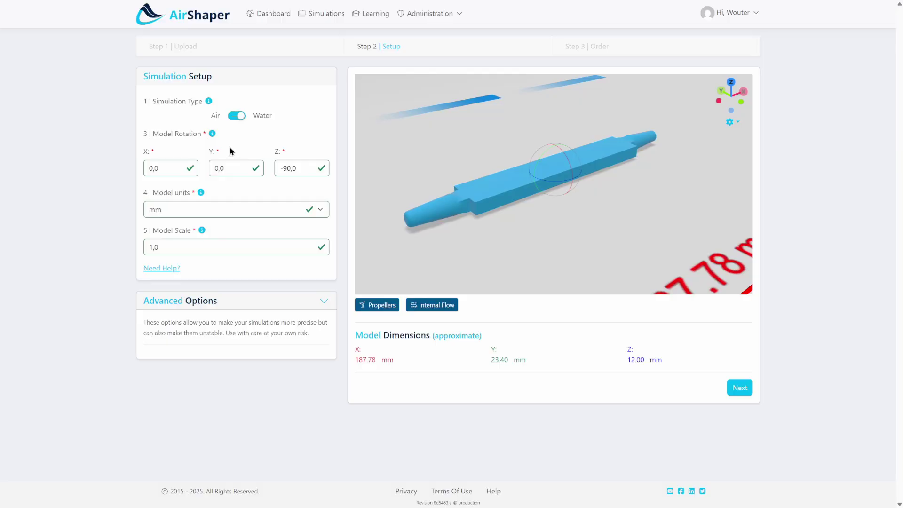
left_click(433, 305)
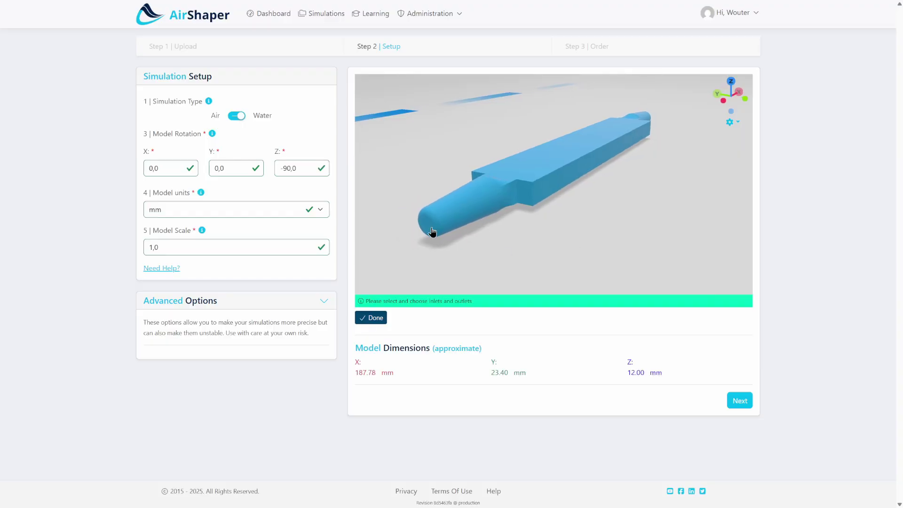
left_click(428, 224)
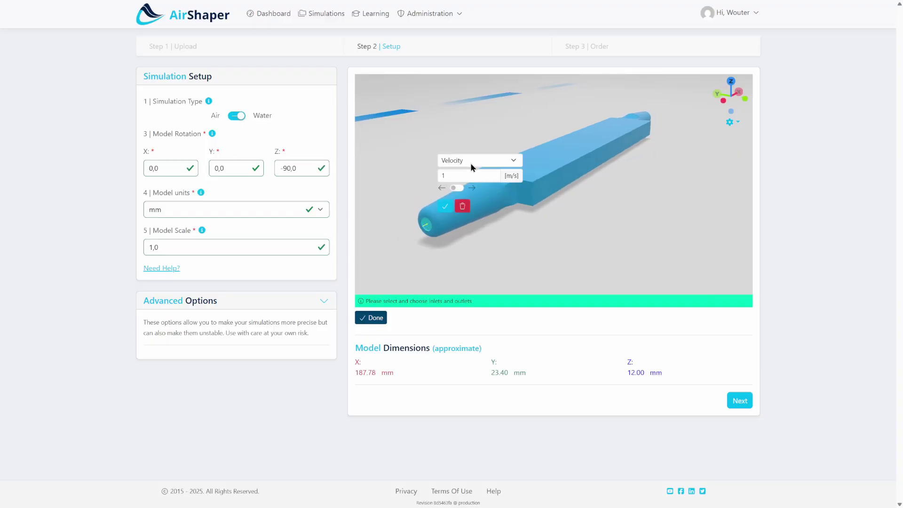
left_click(445, 205)
- Make the opposite end face a 0 Pa pressure outlet and finish the inlet/outlet setup
left_click_drag(574, 220, 600, 226)
left_click(593, 214)
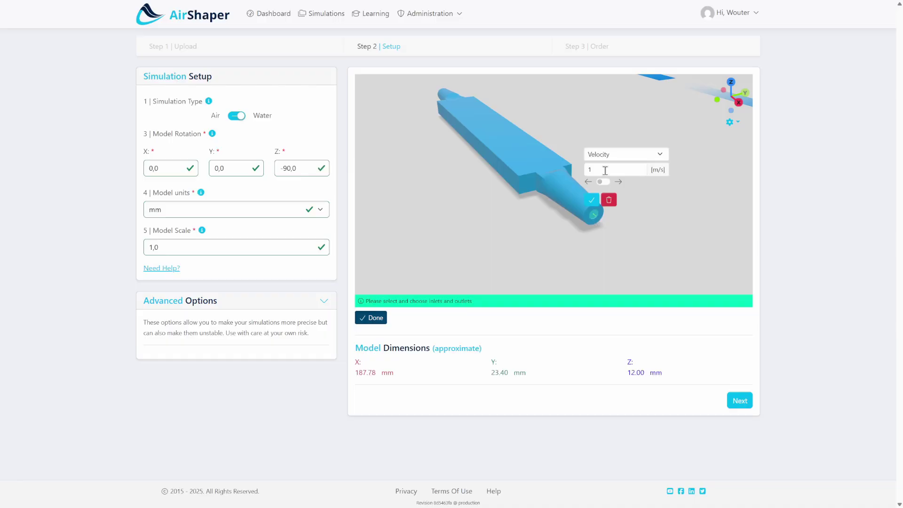
left_click(620, 155)
left_click(607, 192)
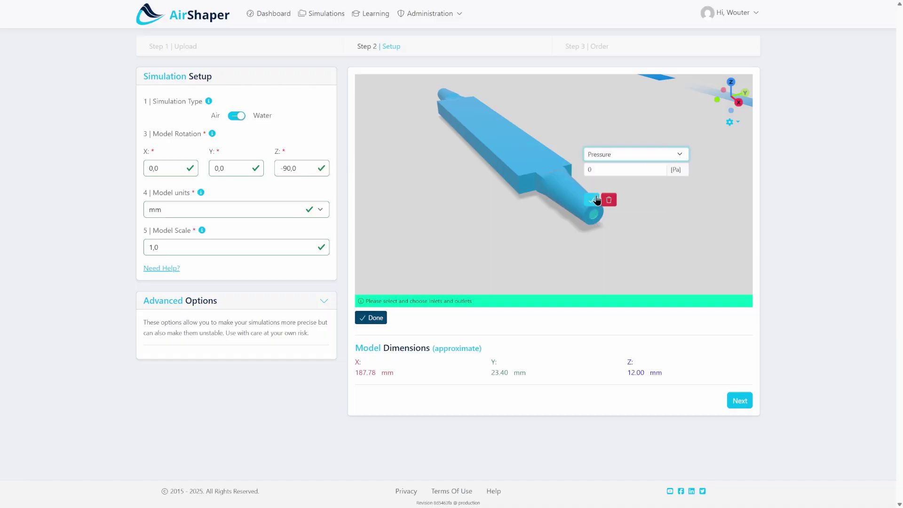
left_click(595, 200)
left_click(372, 318)
left_click_drag(453, 258, 613, 230)
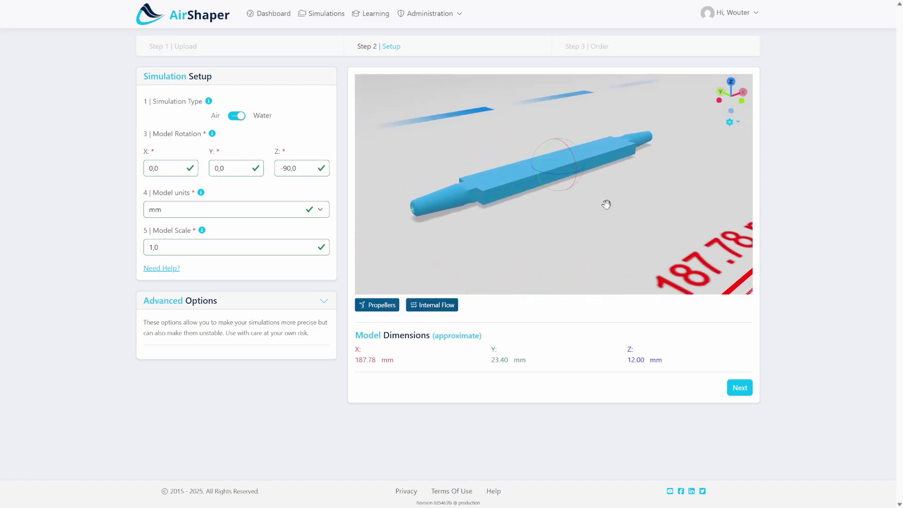
- Check the model from the side and proceed to the order step for the low-resistance valve run
left_click_drag(649, 196, 581, 158)
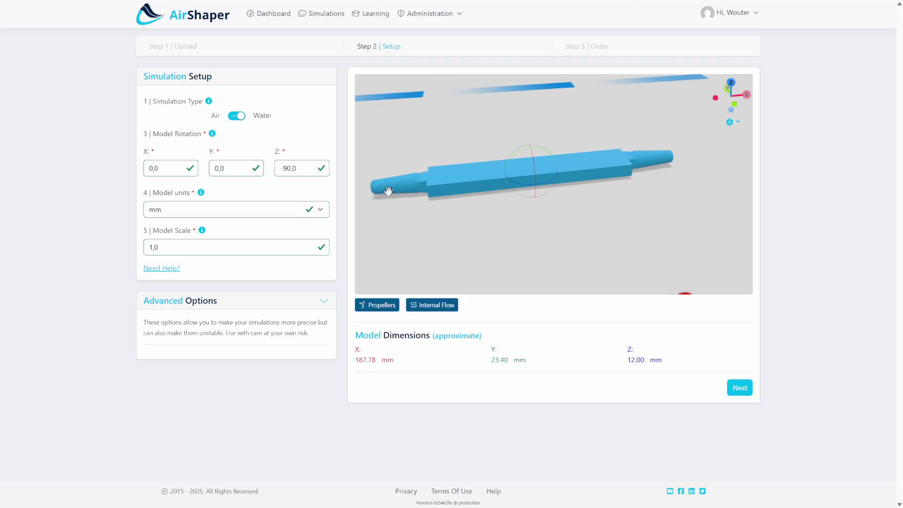
left_click(739, 388)
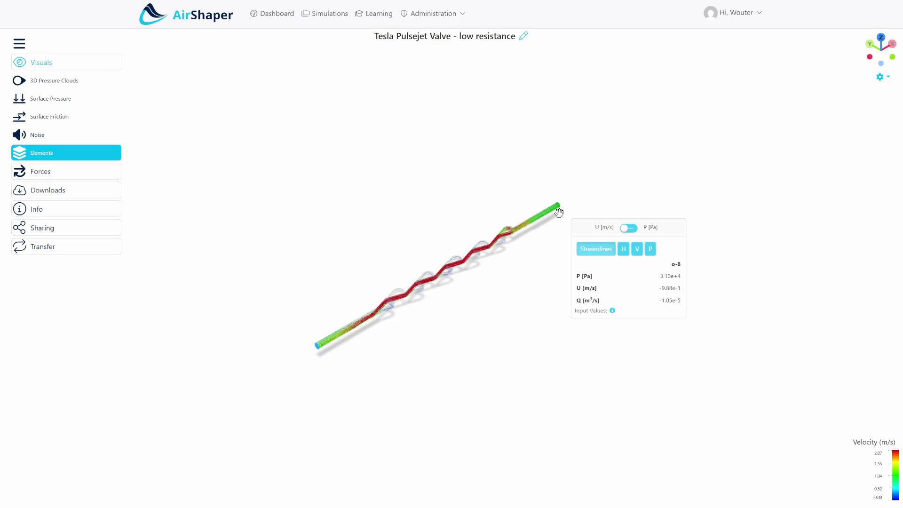
- Zoom, pan and rotate along the valve loops to inspect the low-resistance velocity streamlines
scroll(558, 212, "up", 5)
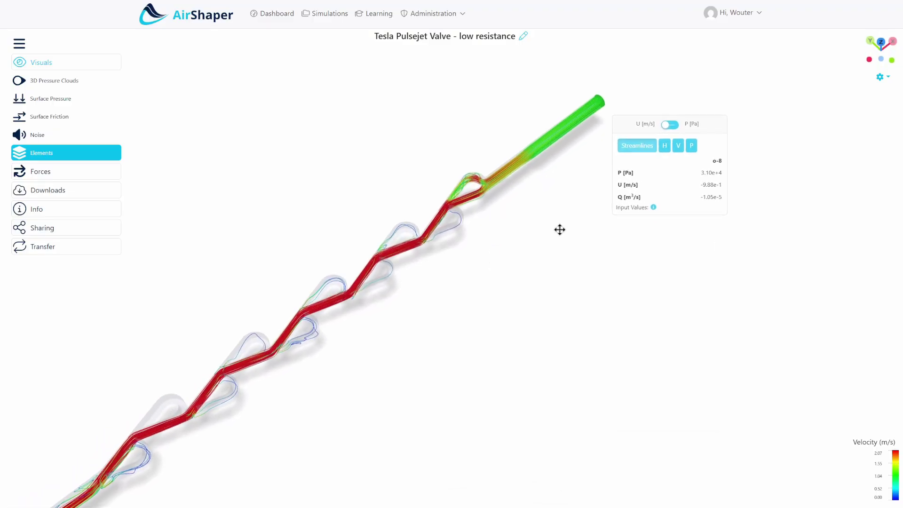
right_click_drag(560, 229, 626, 55)
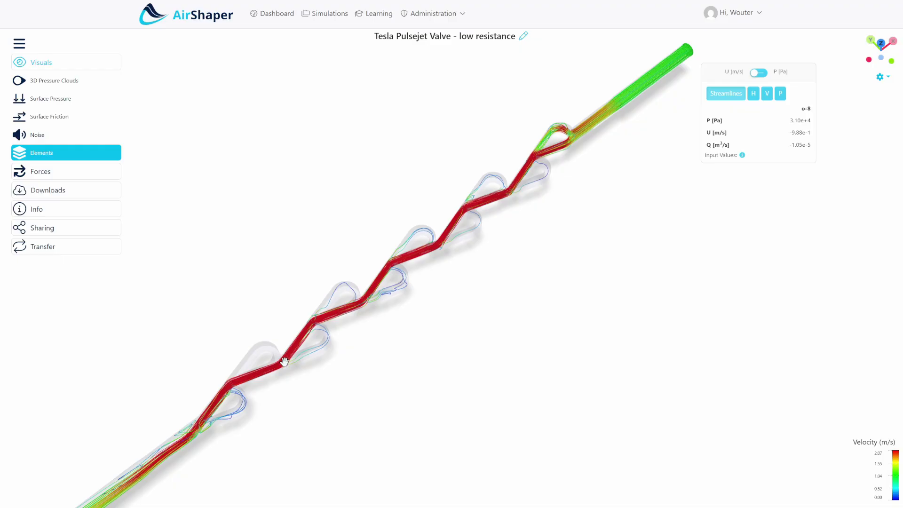
left_click_drag(166, 443, 427, 234)
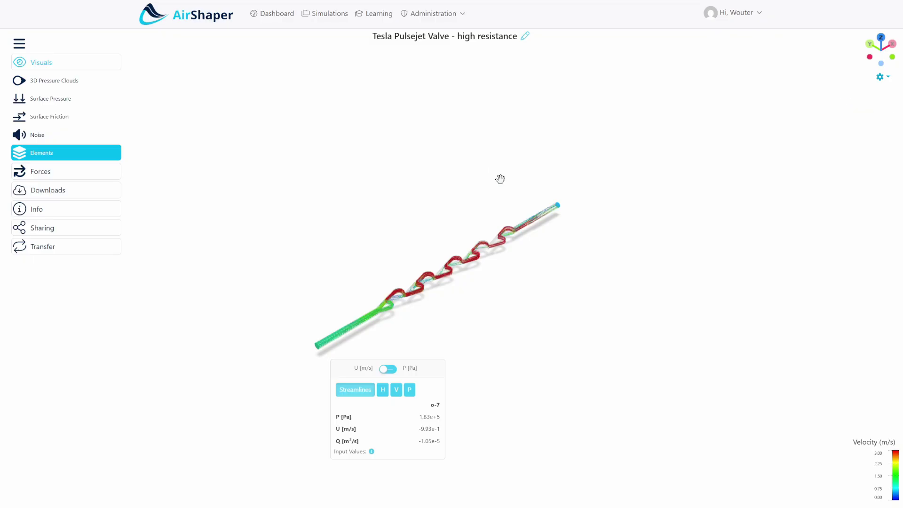
scroll(391, 326, "up", 5)
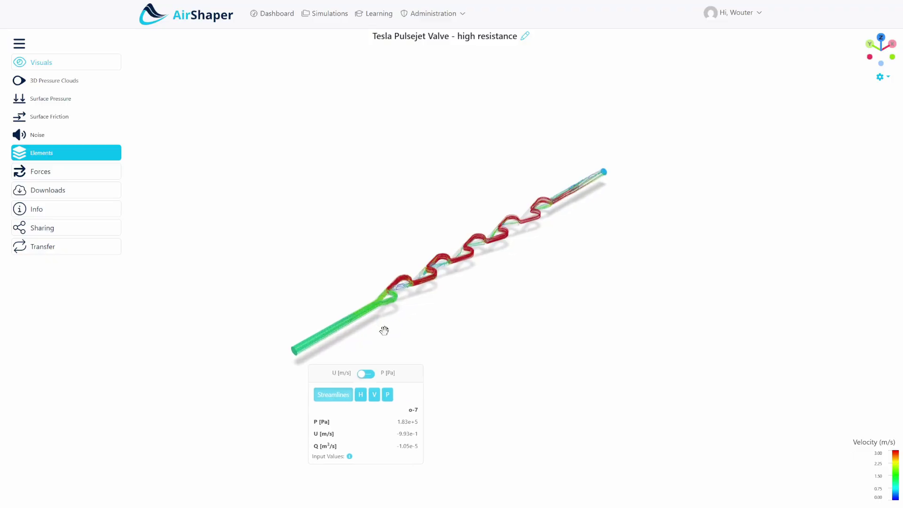
scroll(404, 317, "up", 3)
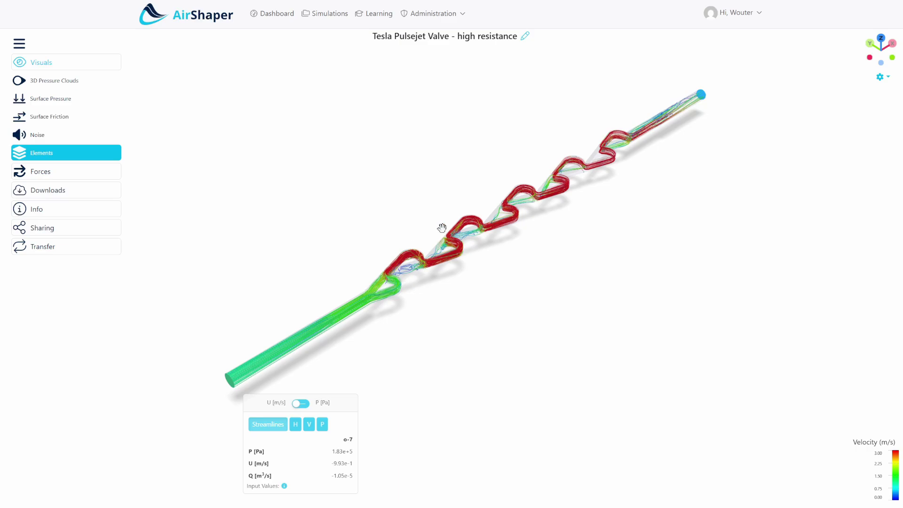
scroll(447, 253, "down", 1)
scroll(447, 253, "down", 2)
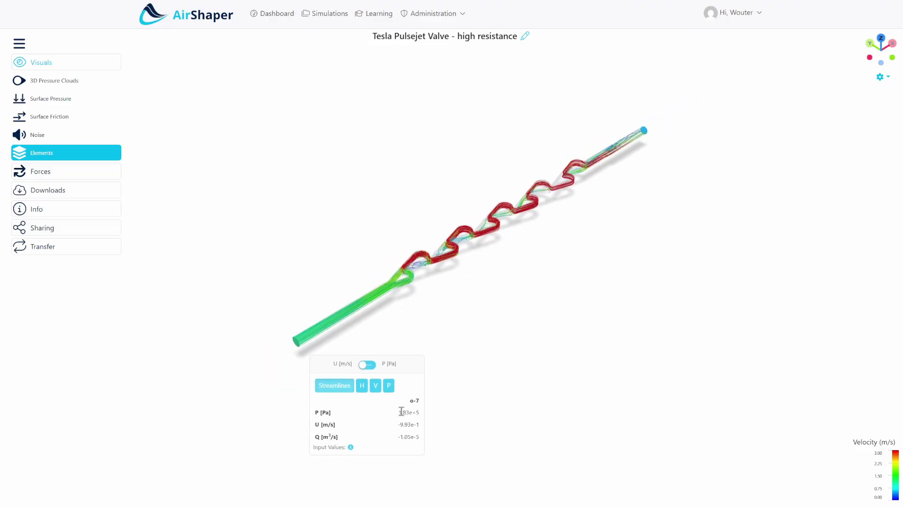
left_click_drag(399, 412, 411, 412)
left_click(407, 413)
left_click_drag(528, 231, 509, 236)
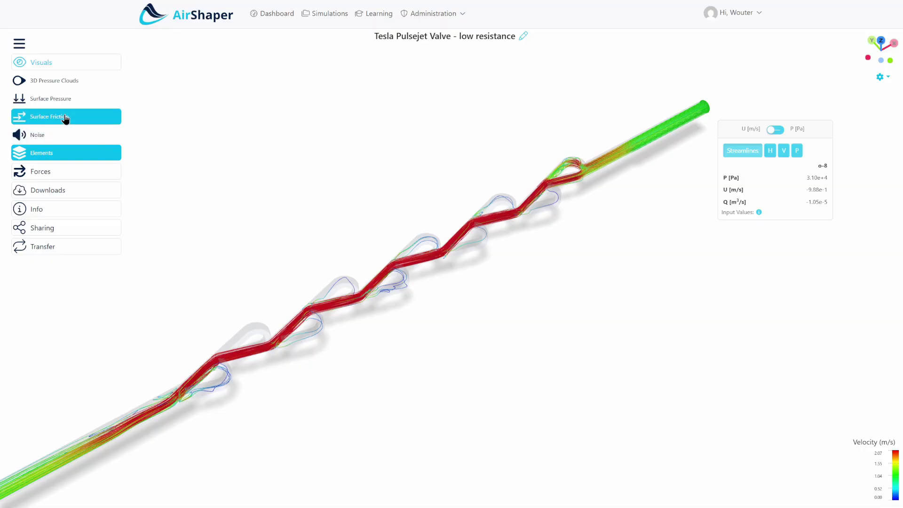
- Show Surface Friction on the low-resistance valve and inspect it along the loops toward the outlet
left_click(66, 117)
left_click_drag(412, 272, 506, 262)
left_click_drag(582, 195, 431, 63)
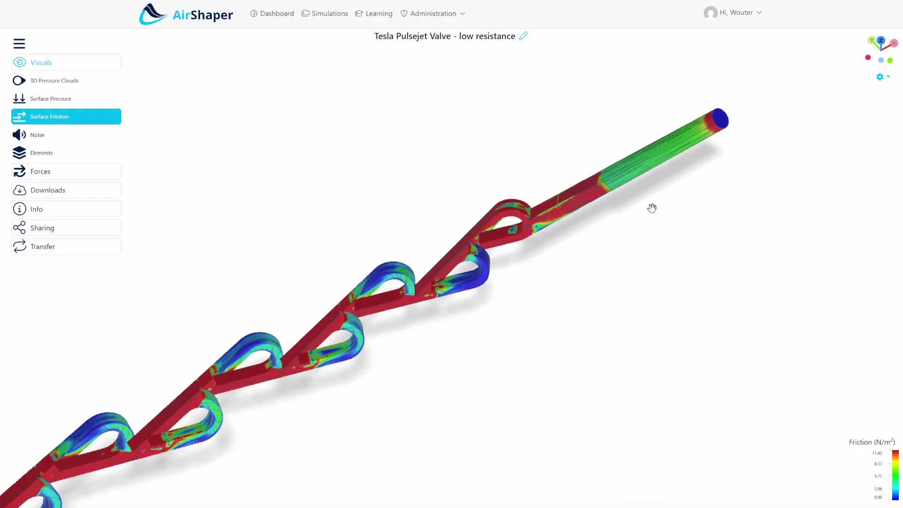
left_click_drag(651, 208, 596, 149)
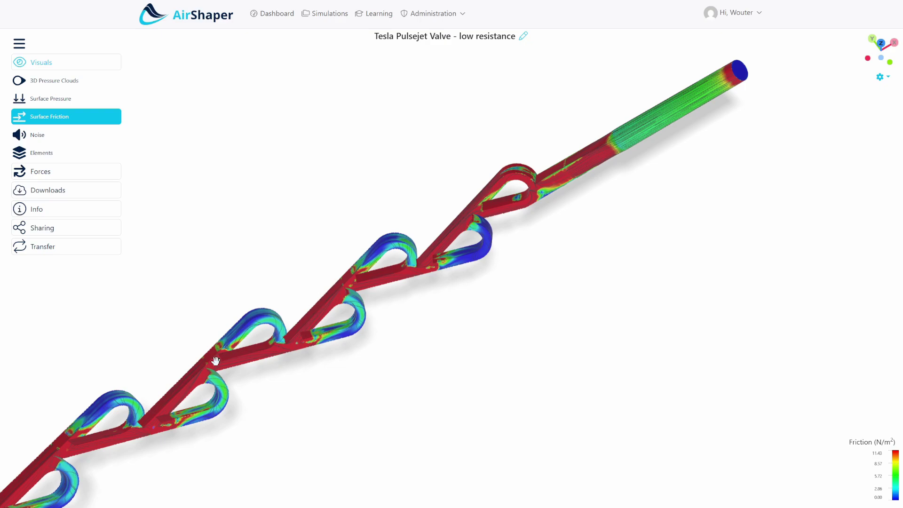
right_click_drag(176, 380, 313, 299)
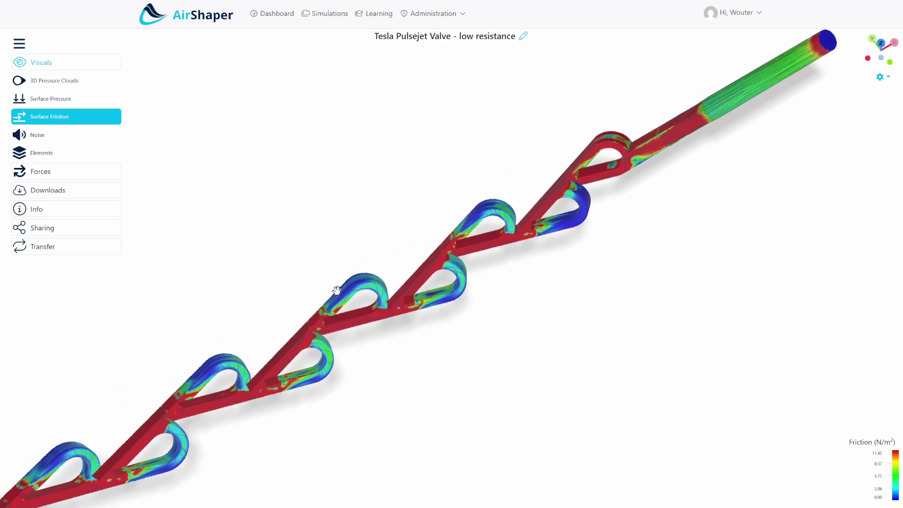
right_click_drag(252, 358, 368, 258)
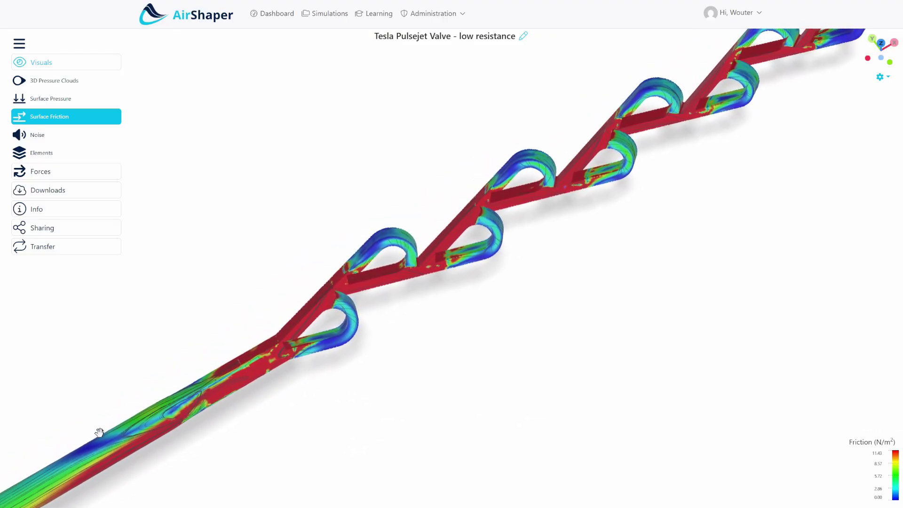
right_click_drag(248, 393, 244, 405)
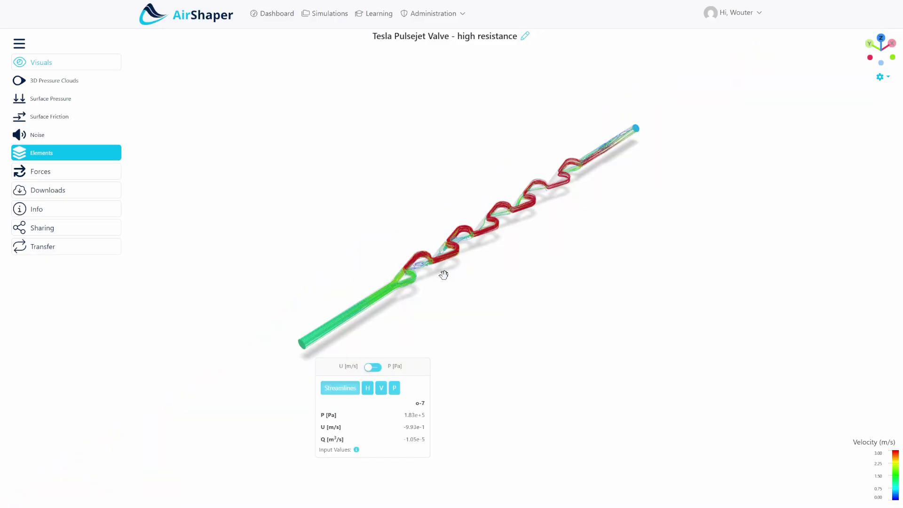
- Colour the high-resistance valve by Surface Friction (0–22.56 N/m²) and inspect it along the loops
left_click(52, 117)
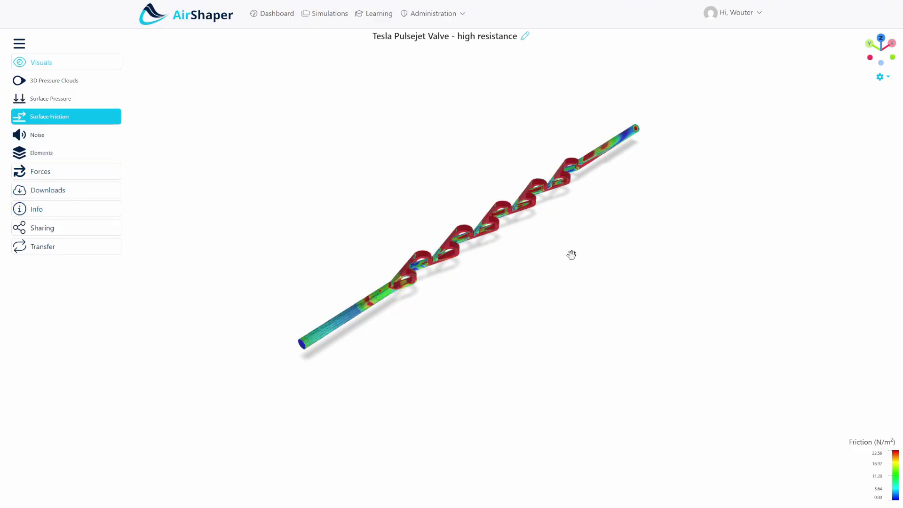
scroll(564, 235, "up", 5)
left_click_drag(506, 254, 360, 372)
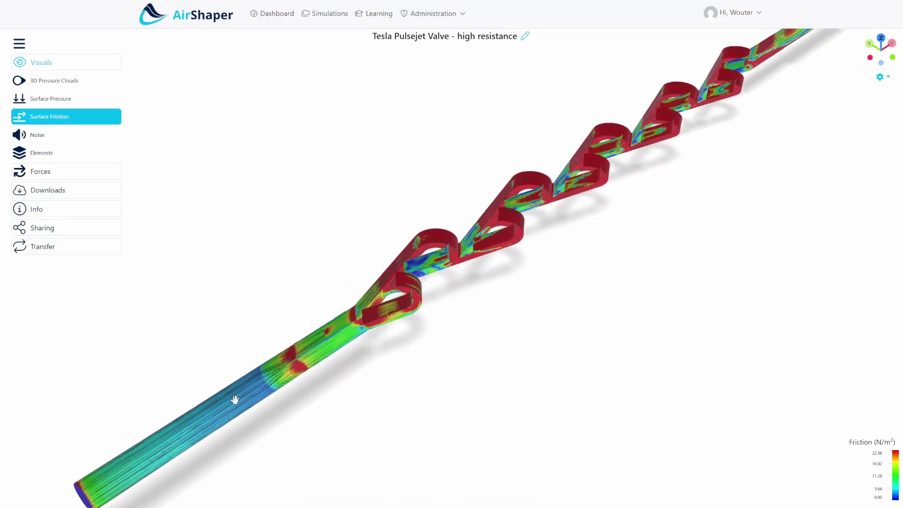
left_click_drag(235, 399, 299, 371)
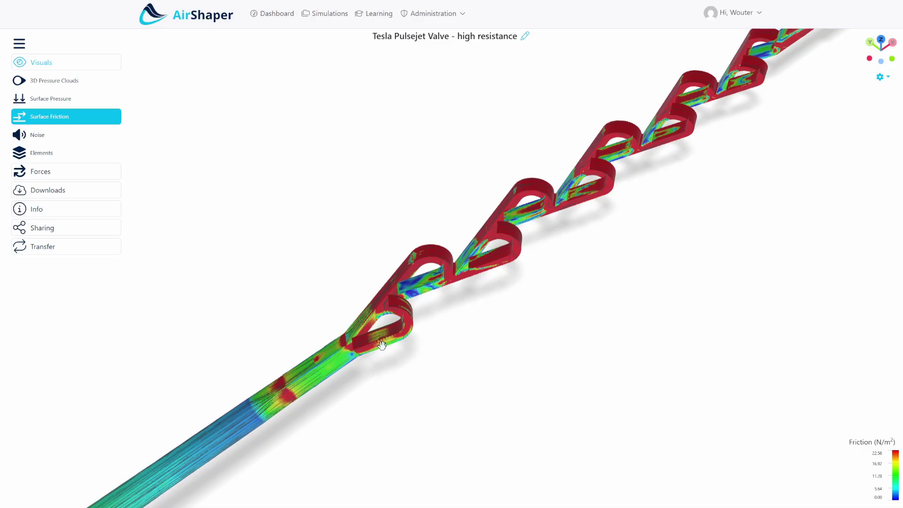
left_click_drag(403, 326, 396, 339)
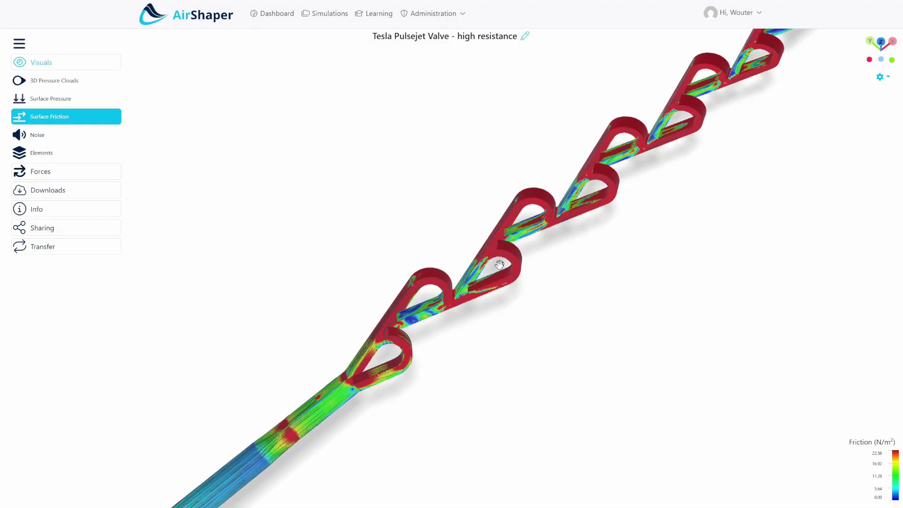
left_click_drag(637, 152, 575, 206)
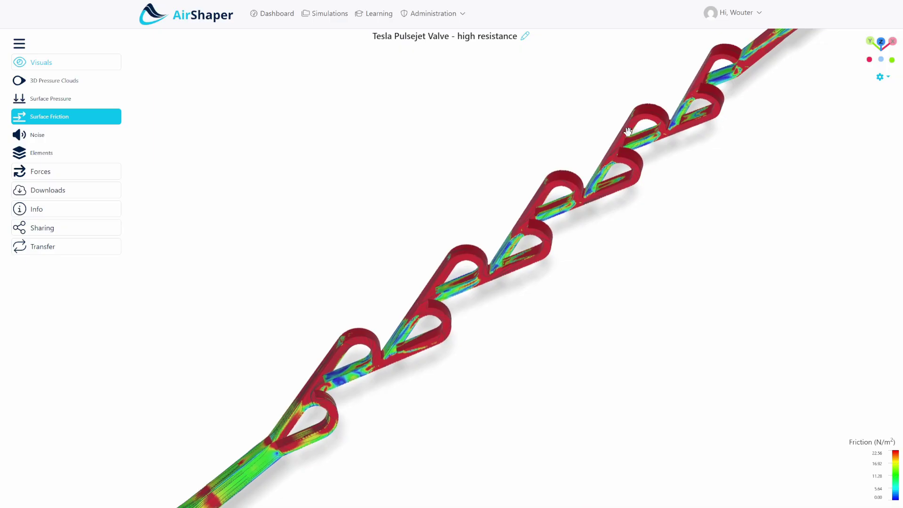